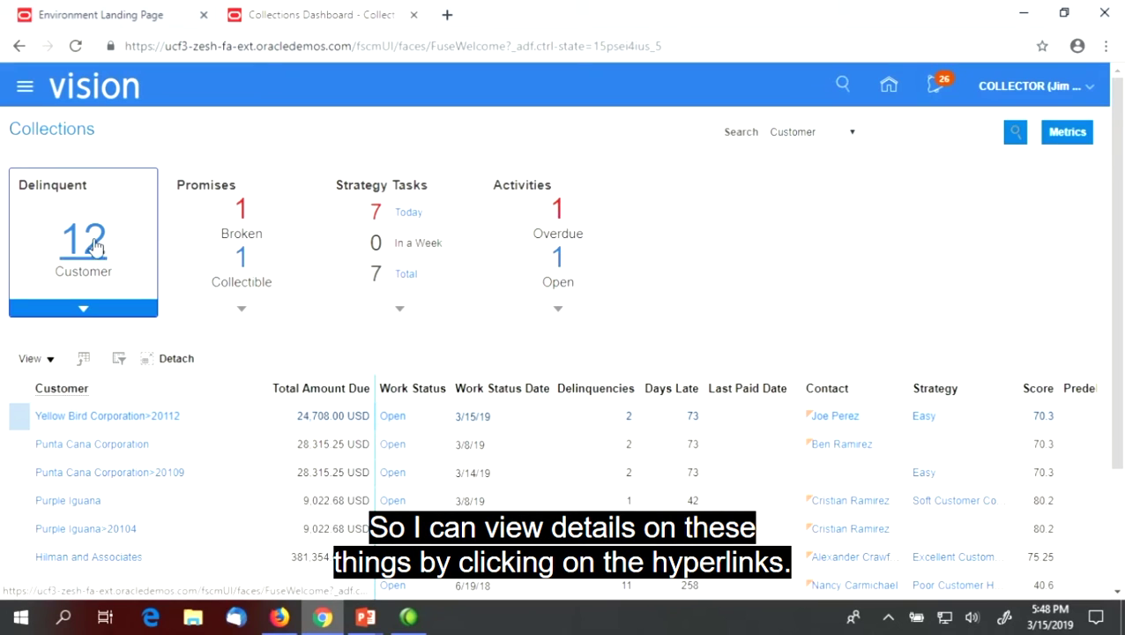
# Step: Look over the delinquent customers on the Collections dashboard and display the list of payment promises
pyautogui.scroll(-2, 97, 238)
pyautogui.scroll(2, 97, 238)
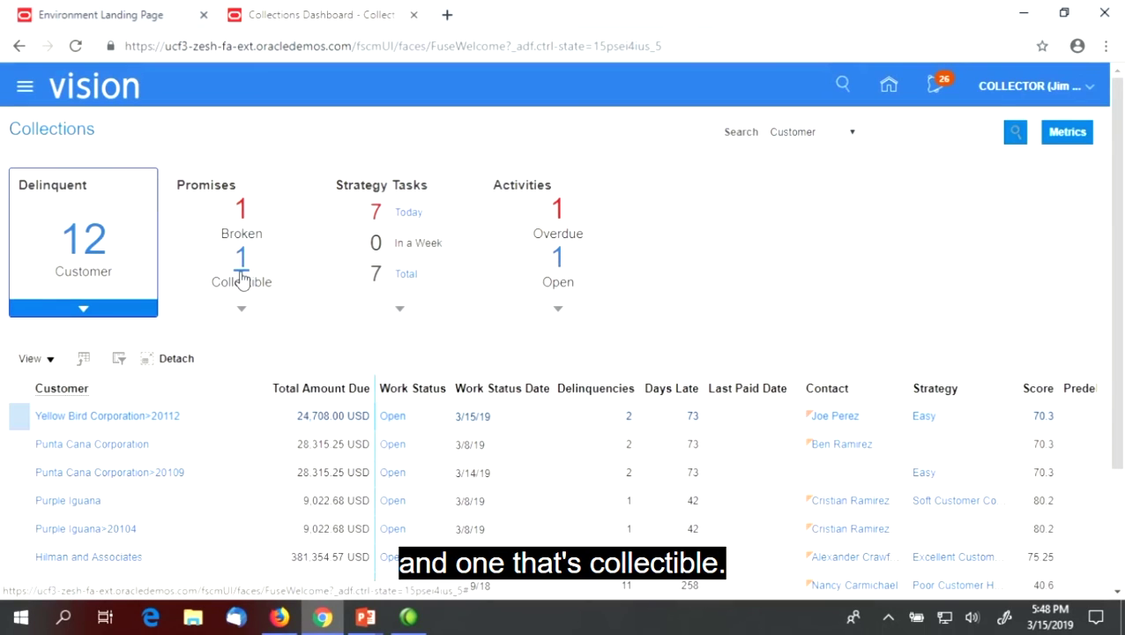
pyautogui.click(244, 221)
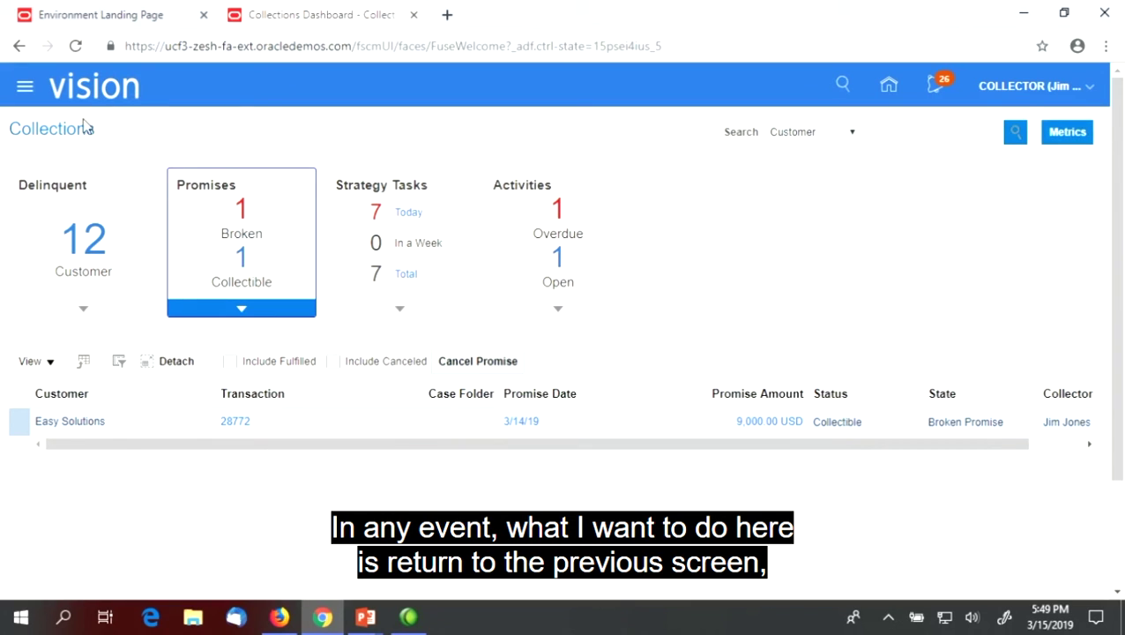
# Step: Open Fox Stores from the delinquent customers list and view its profile details
pyautogui.click(90, 238)
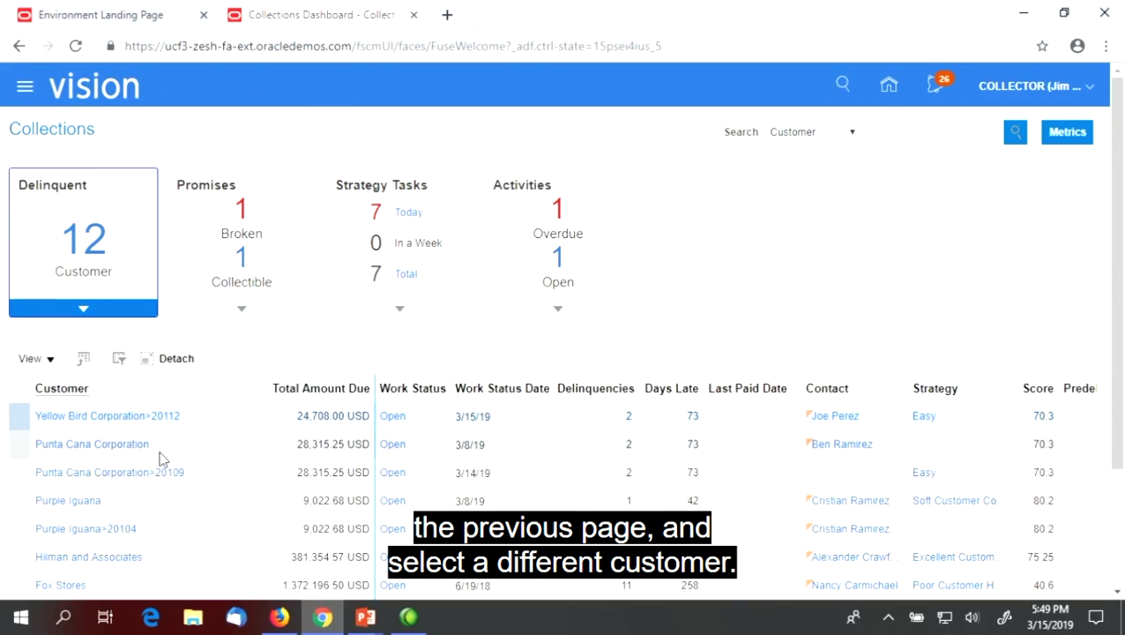
pyautogui.scroll(-2, 181, 450)
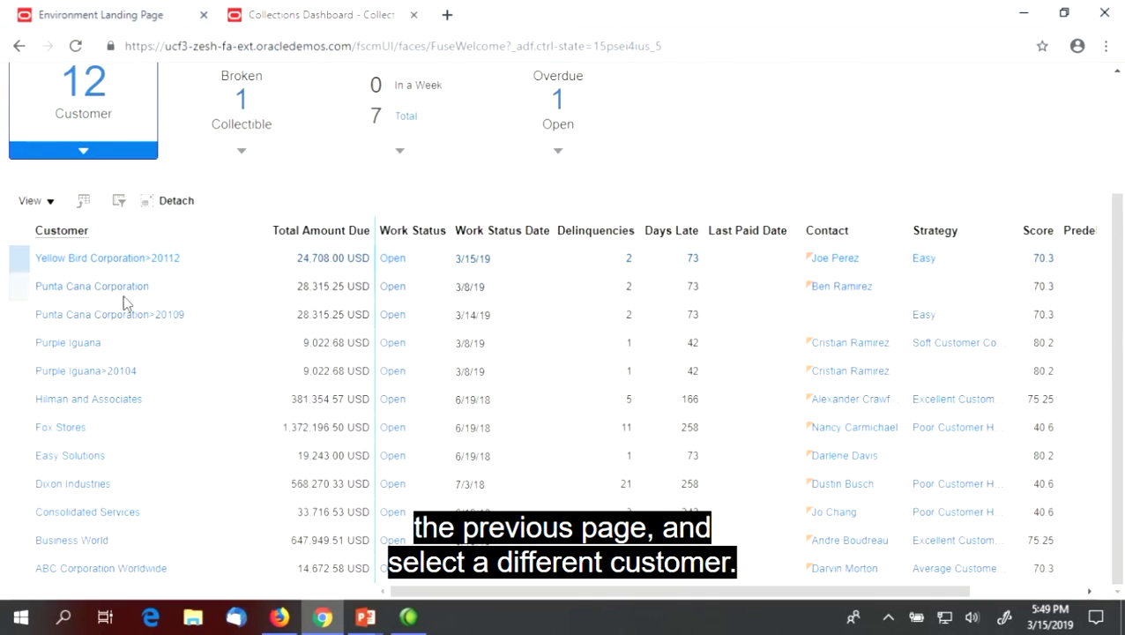
pyautogui.click(53, 429)
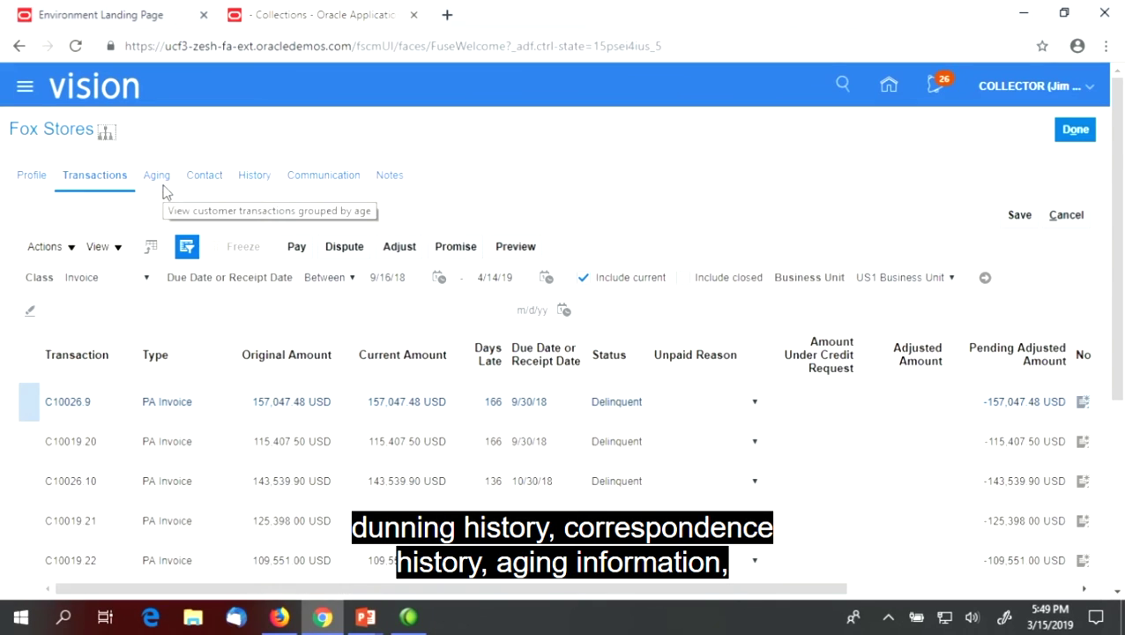
pyautogui.click(38, 177)
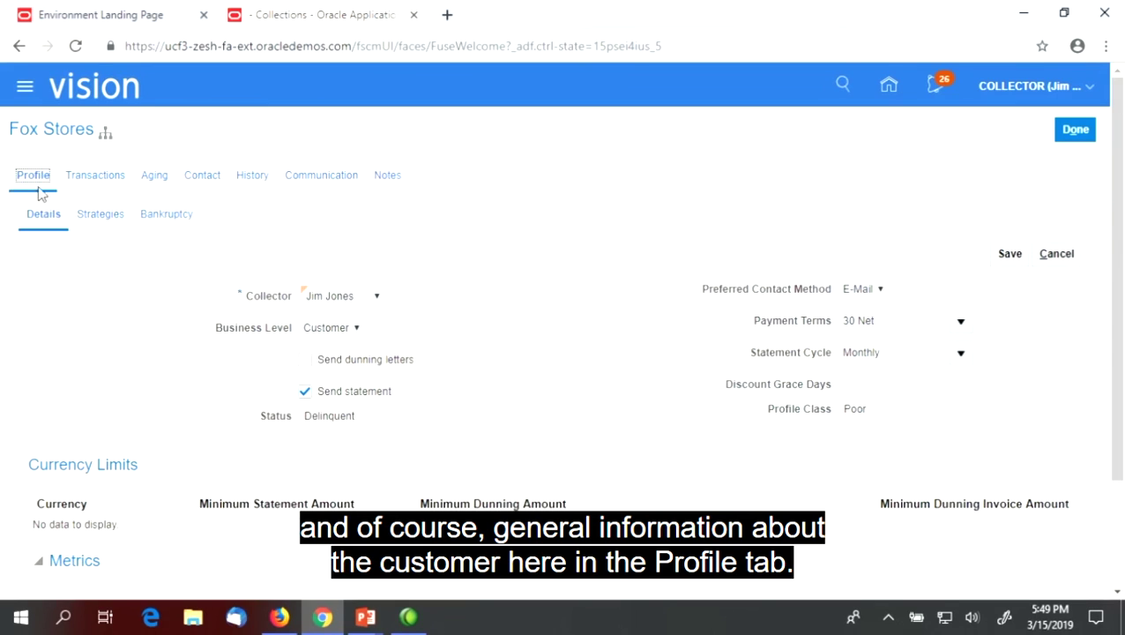
# Step: Start a promise to pay for the first invoice in the Fox Stores transactions
pyautogui.click(113, 180)
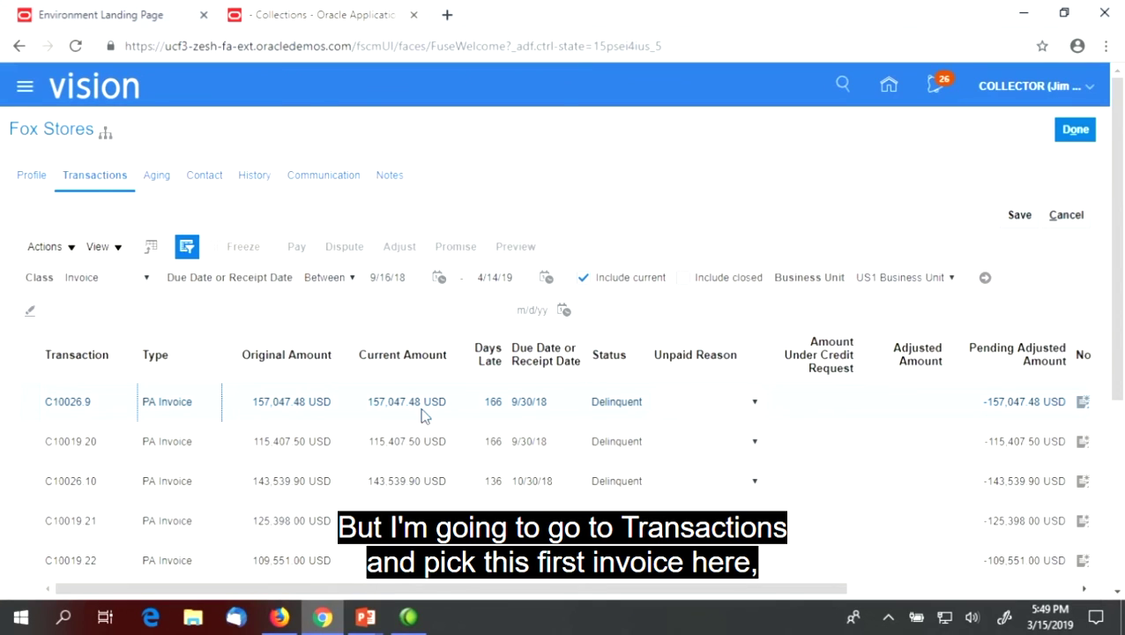
pyautogui.click(115, 406)
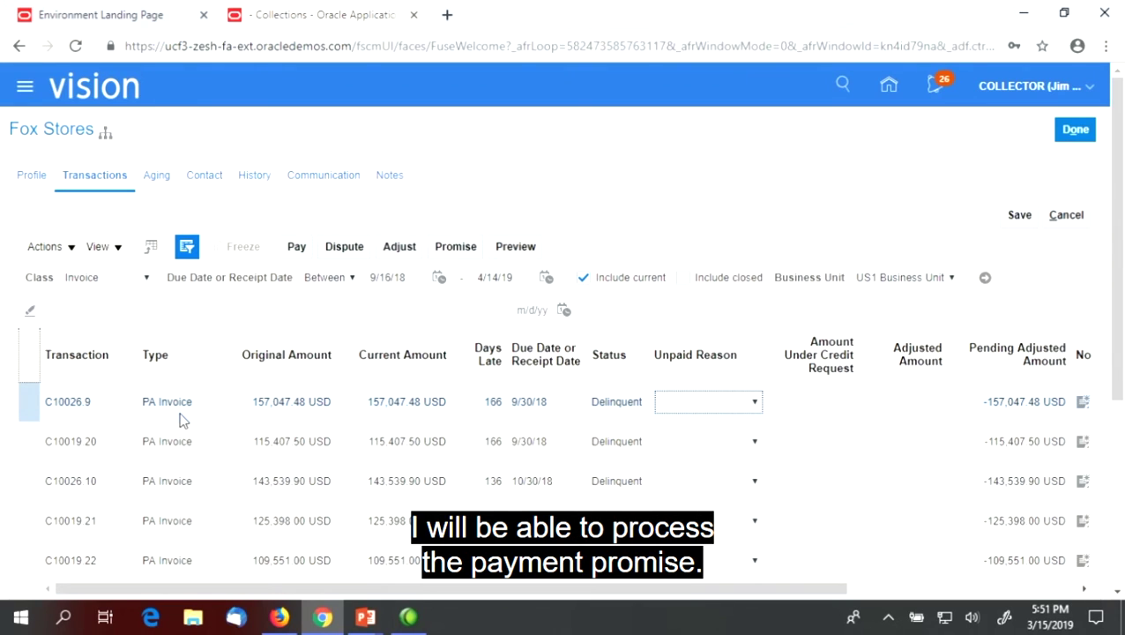
pyautogui.click(120, 412)
pyautogui.click(453, 256)
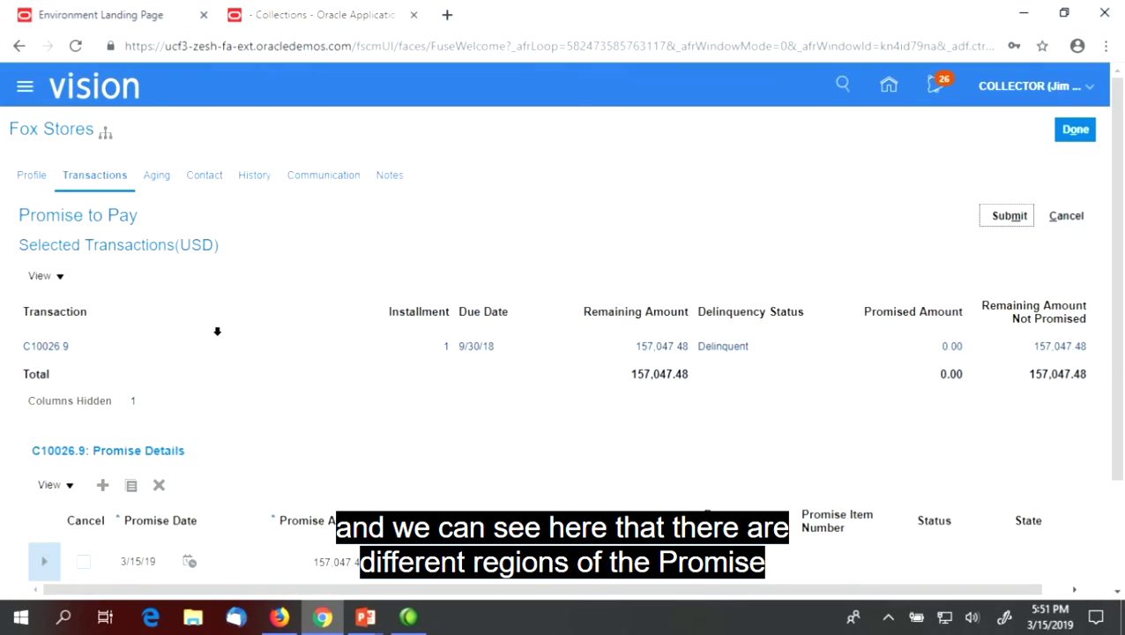
# Step: Examine the selected transaction and the payment method and payment account fields in the promise details
pyautogui.scroll(-1, 210, 365)
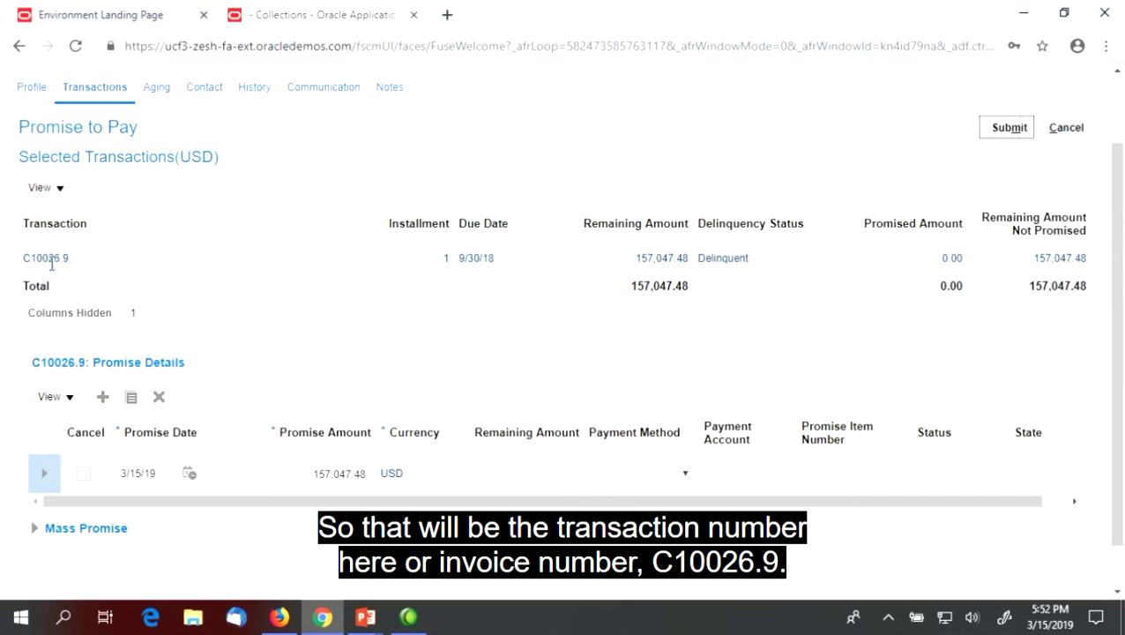
pyautogui.moveTo(24, 258); pyautogui.dragTo(80, 253)
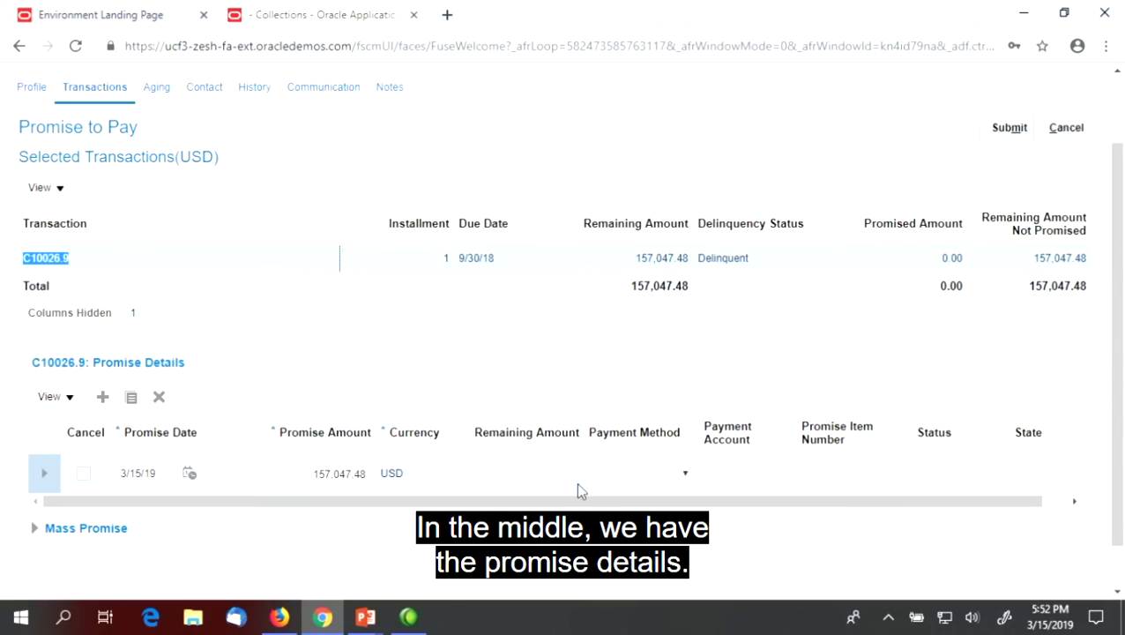
pyautogui.click(652, 482)
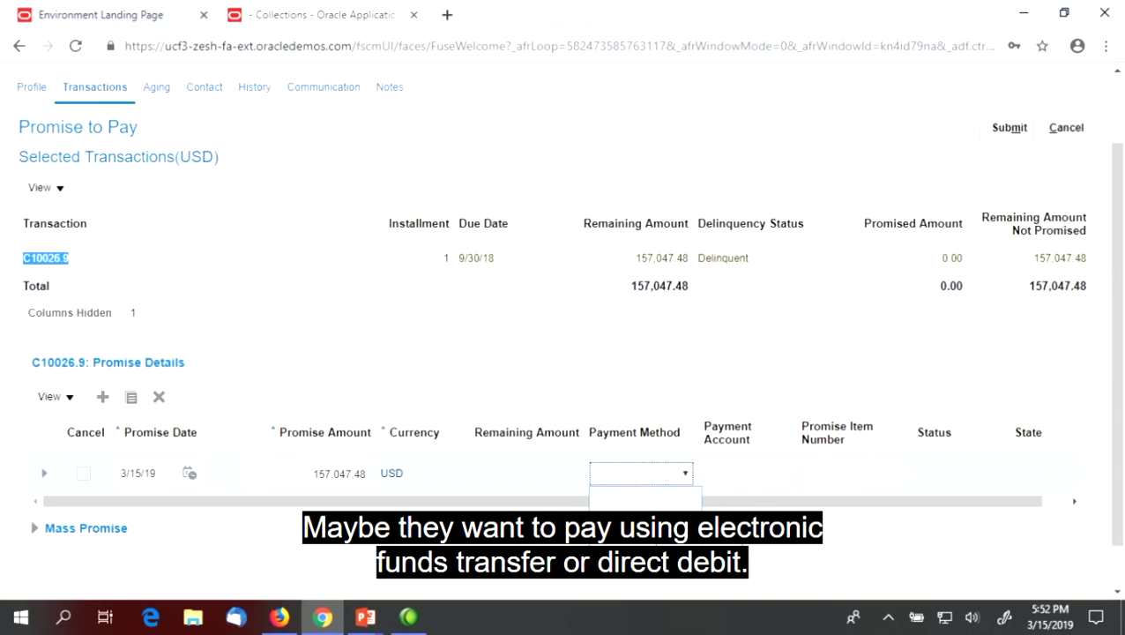
pyautogui.click(672, 449)
pyautogui.click(734, 478)
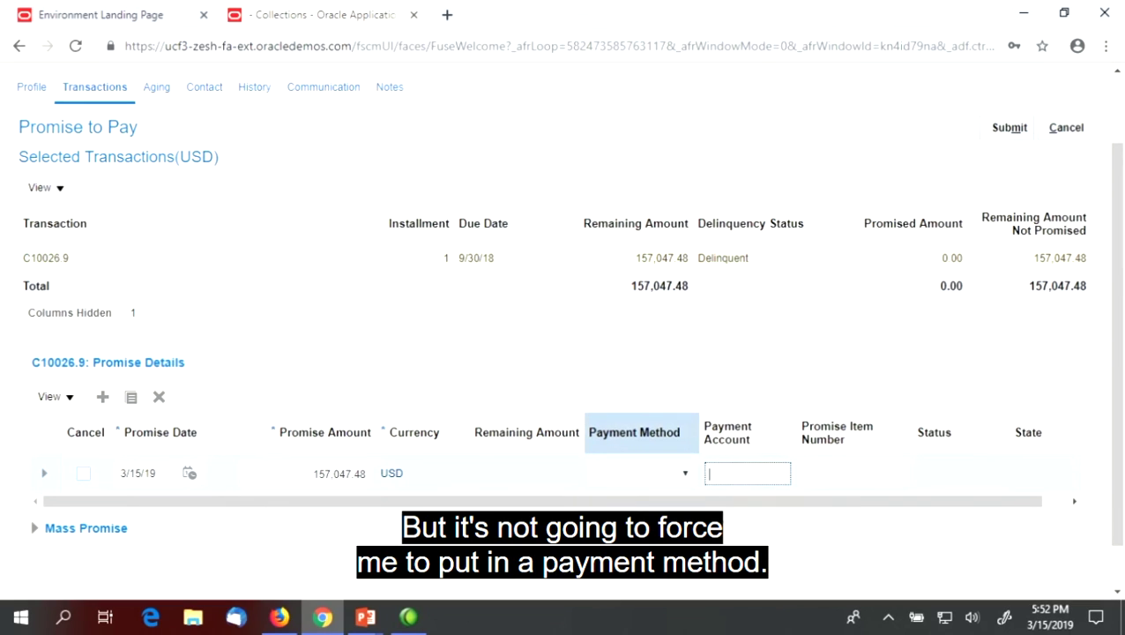
pyautogui.moveTo(760, 507); pyautogui.dragTo(894, 485)
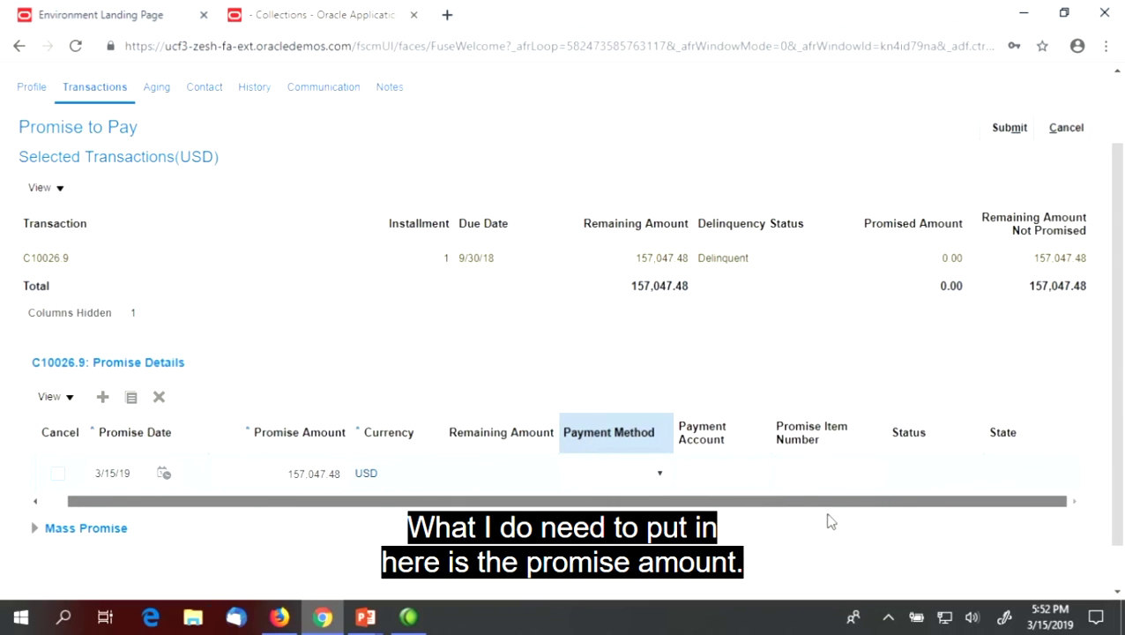
pyautogui.moveTo(831, 522); pyautogui.dragTo(705, 525)
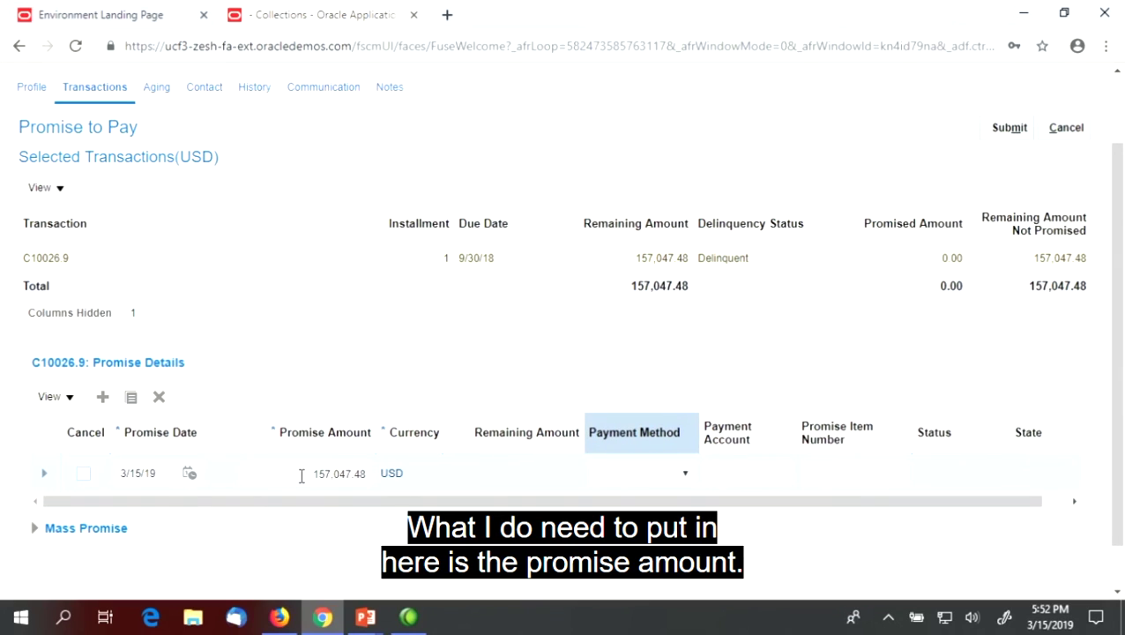
# Step: Set the promise amount to 75,000.00 USD and the promise date to 3/20/19
pyautogui.click(301, 475)
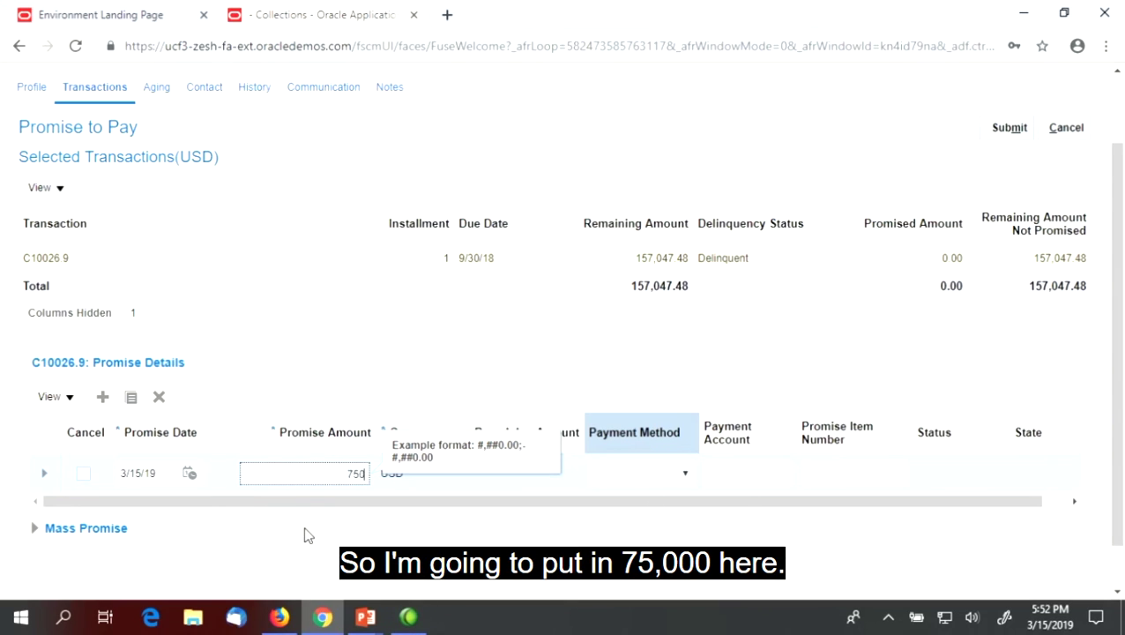
pyautogui.write('.00')
pyautogui.moveTo(1118, 375); pyautogui.dragTo(1120, 439)
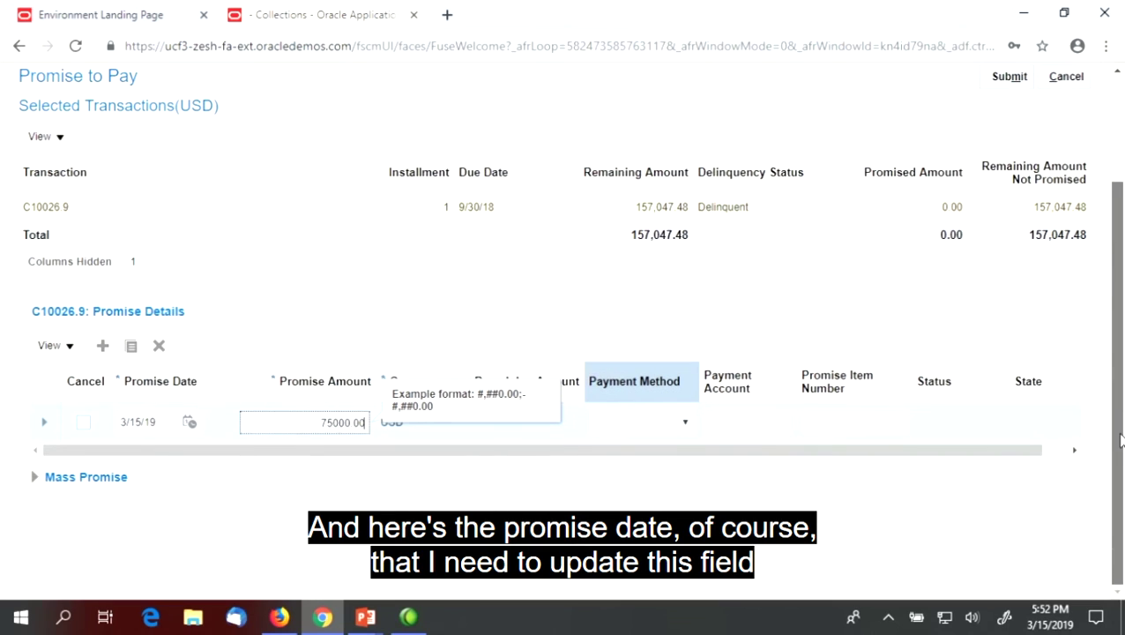
pyautogui.click(189, 421)
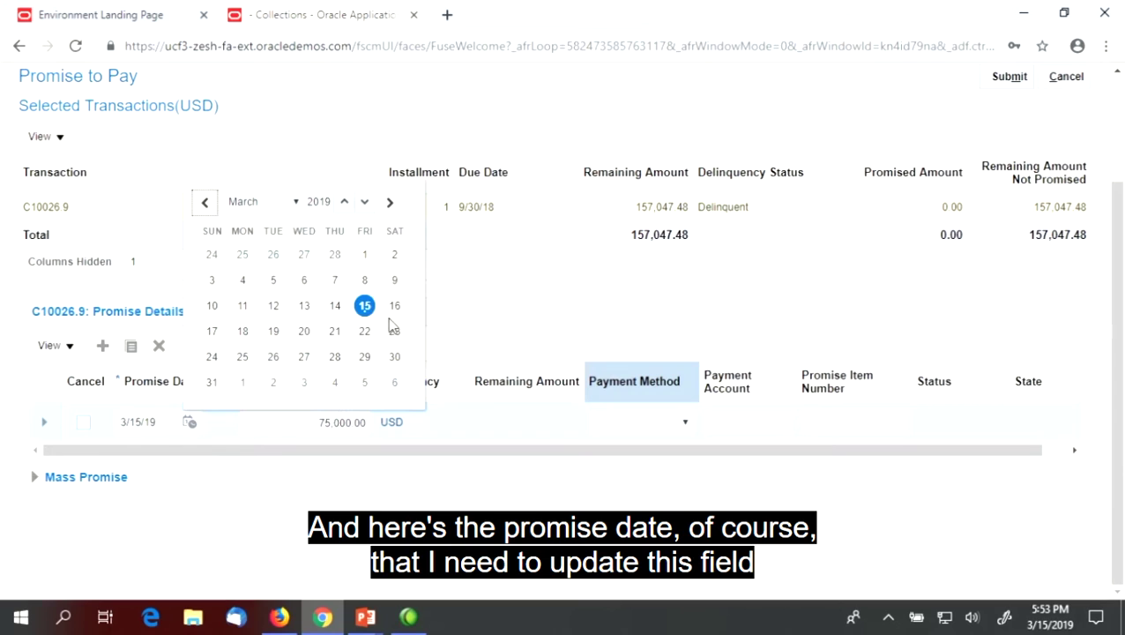
pyautogui.click(303, 332)
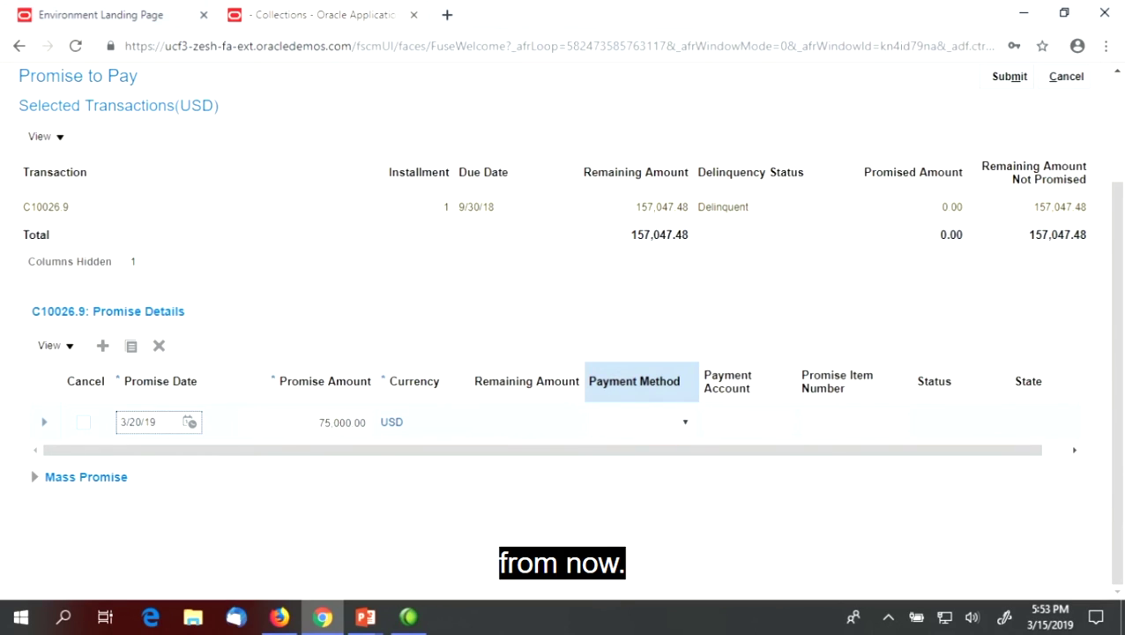
# Step: Check the Mass Promise section and submit the Fox Stores promise to pay
pyautogui.click(36, 477)
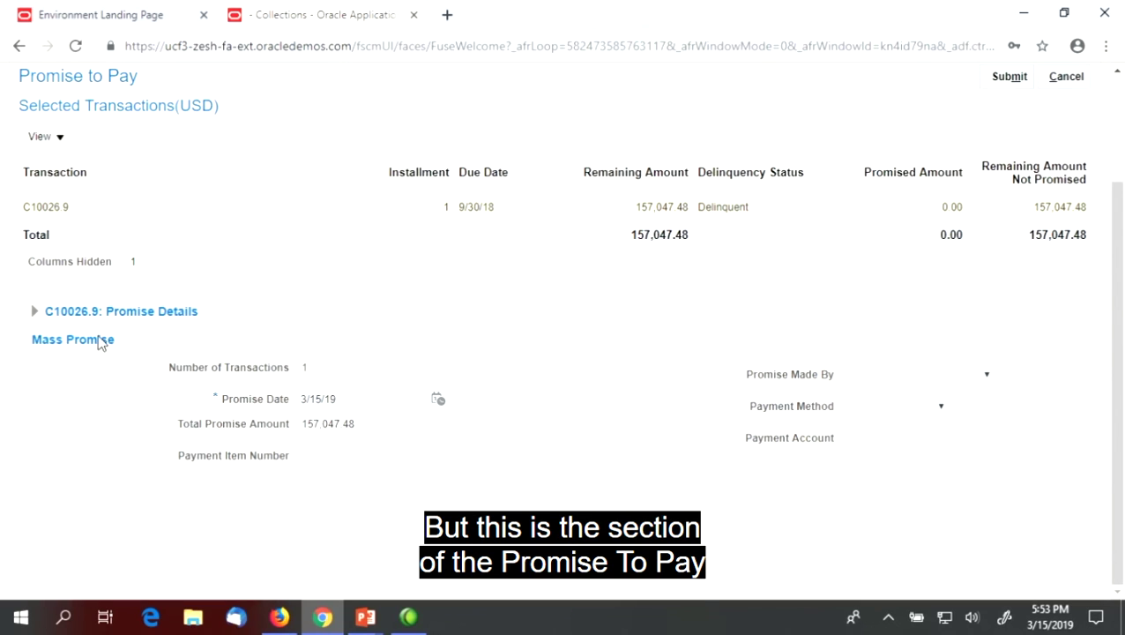
pyautogui.click(36, 313)
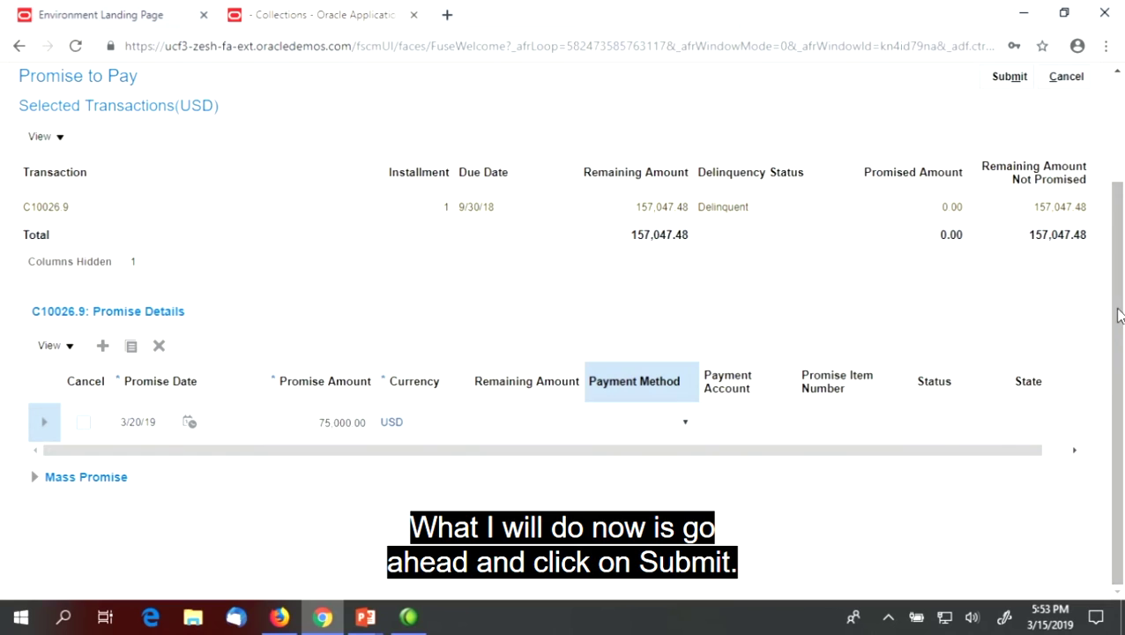
pyautogui.moveTo(1121, 324); pyautogui.dragTo(1119, 252)
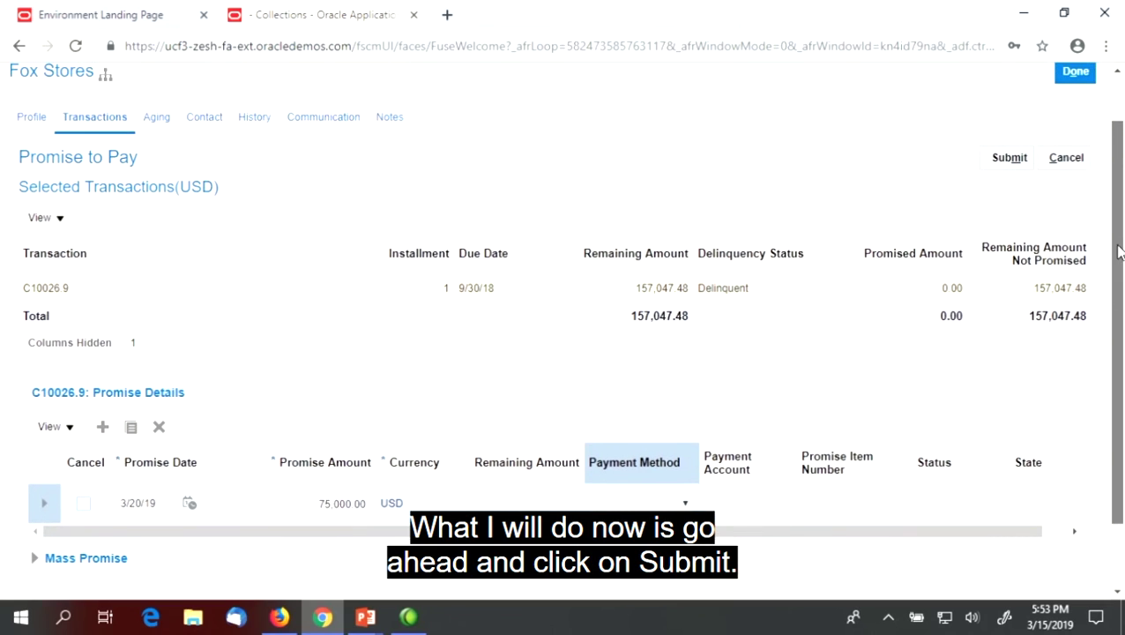
pyautogui.click(1009, 159)
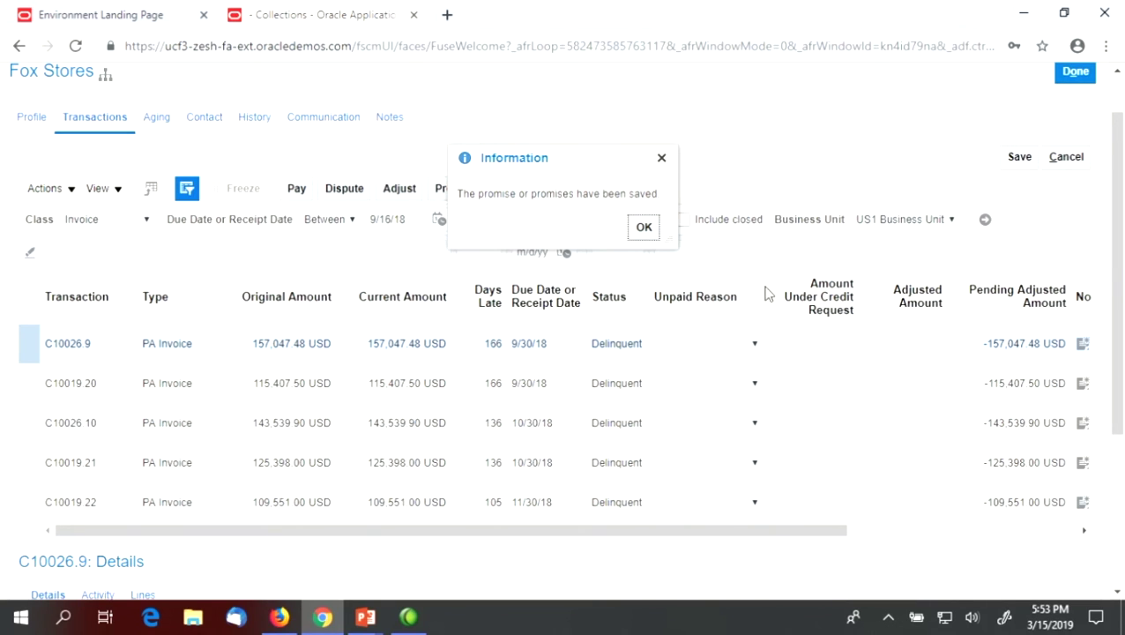
pyautogui.click(644, 227)
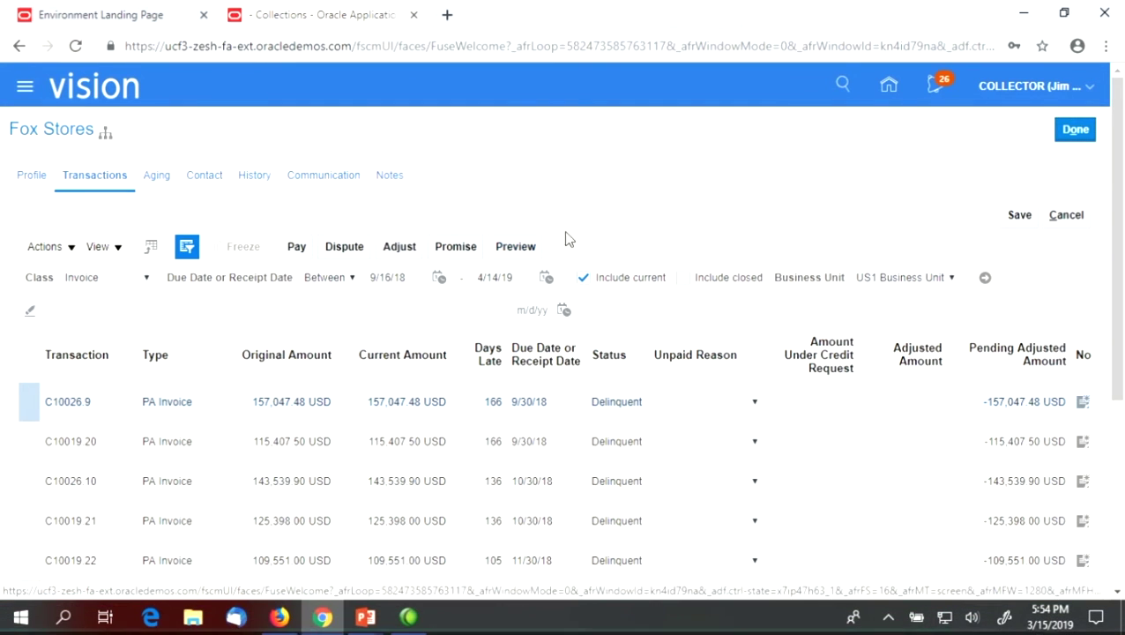
# Step: Return to the Collections dashboard and display the updated list of collectible promises
pyautogui.click(1069, 137)
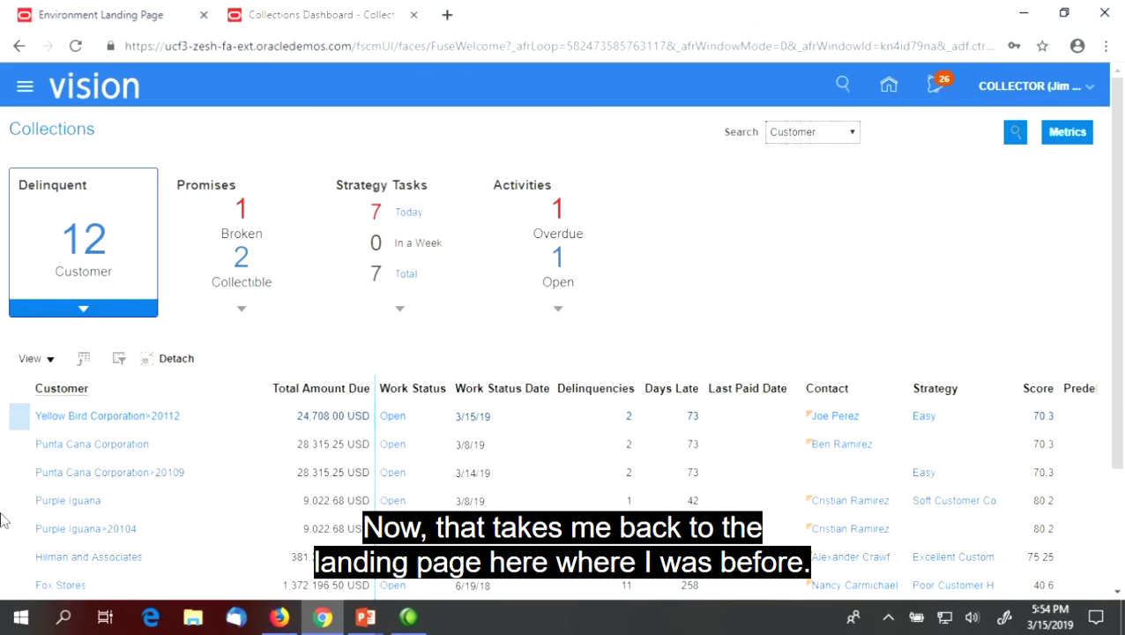
pyautogui.scroll(-1, 106, 251)
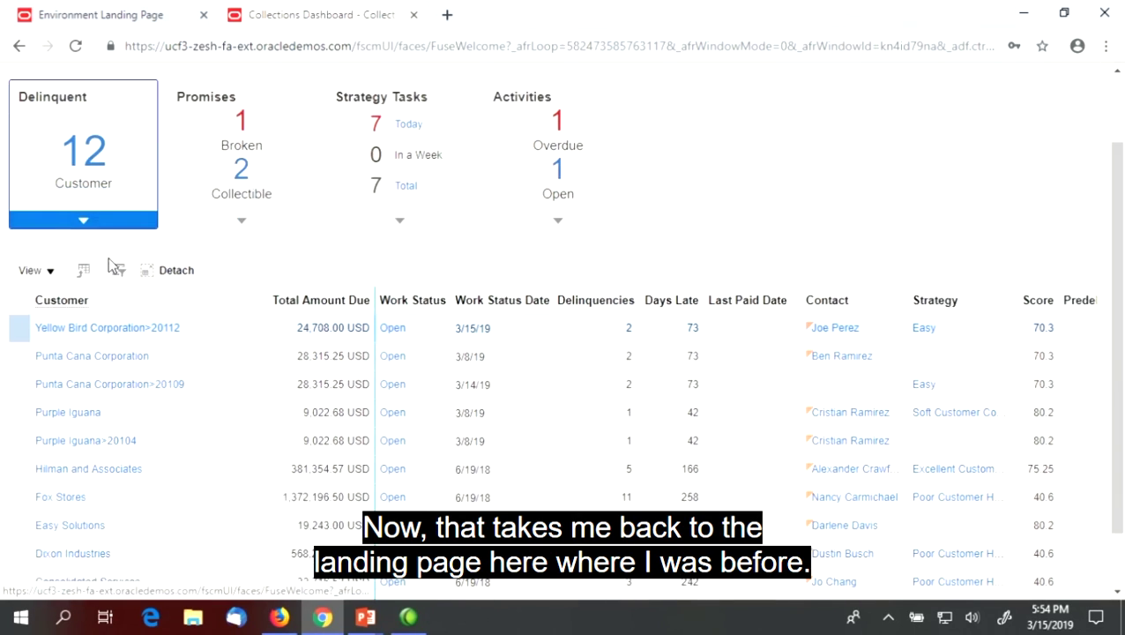
pyautogui.scroll(1, 206, 352)
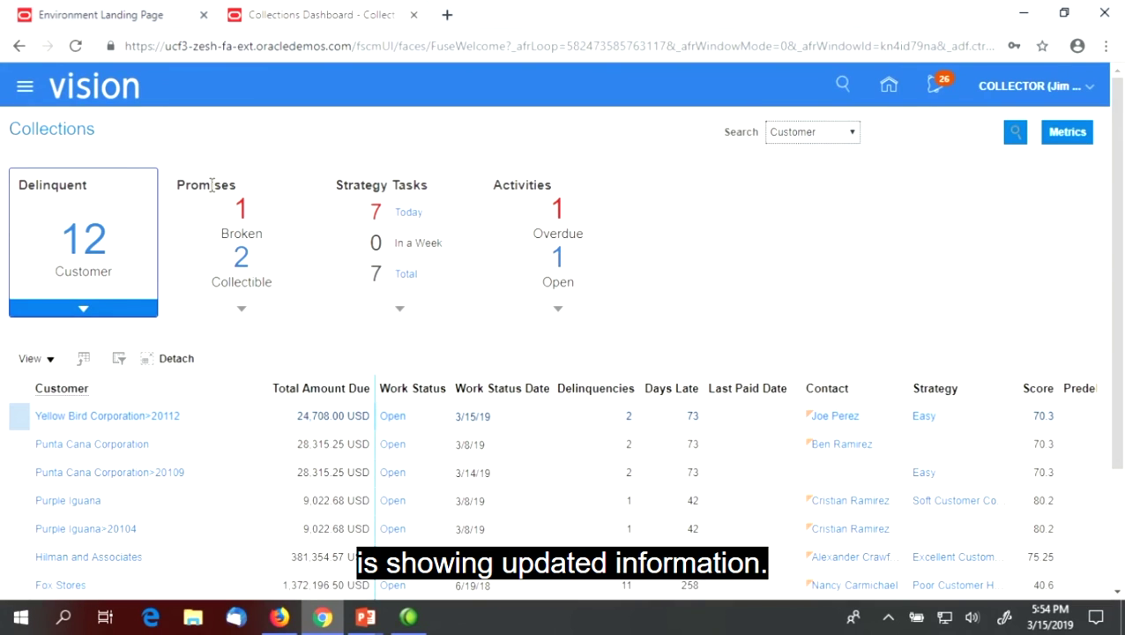
pyautogui.click(239, 277)
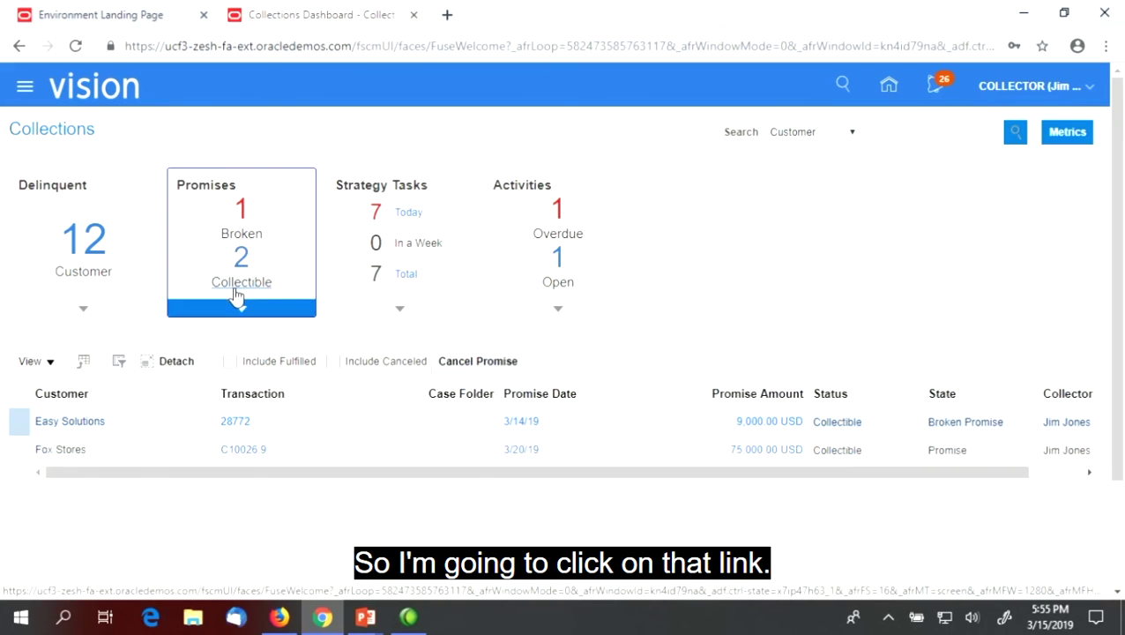
# Step: Open the Fox Stores promise, review its promise details, and return to the promises list without changing anything
pyautogui.click(104, 449)
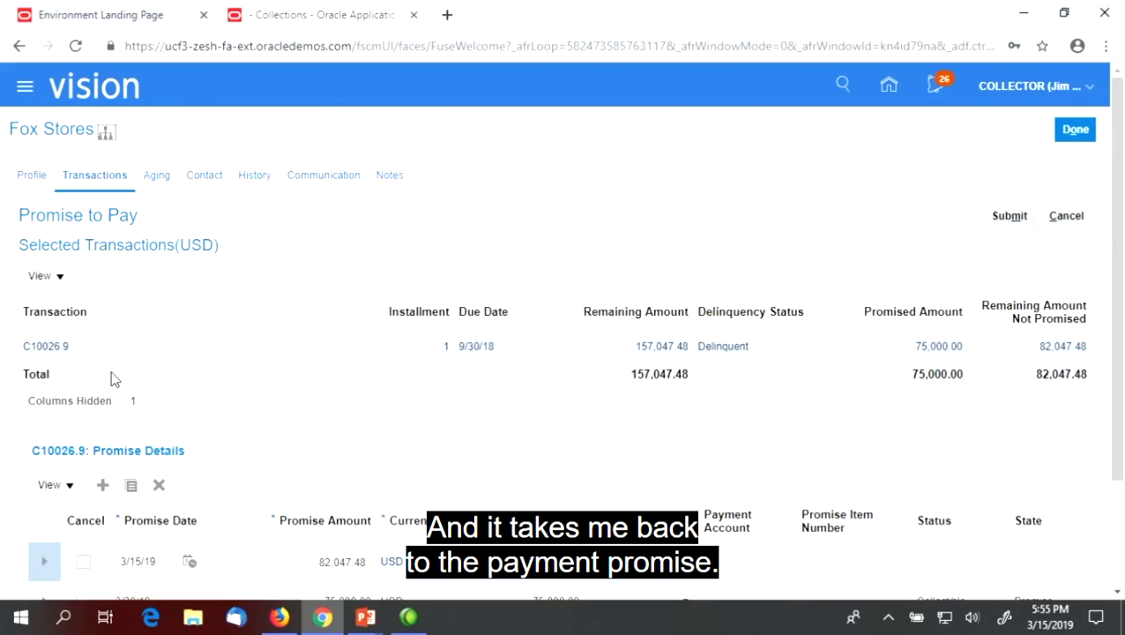
pyautogui.scroll(-3, 113, 379)
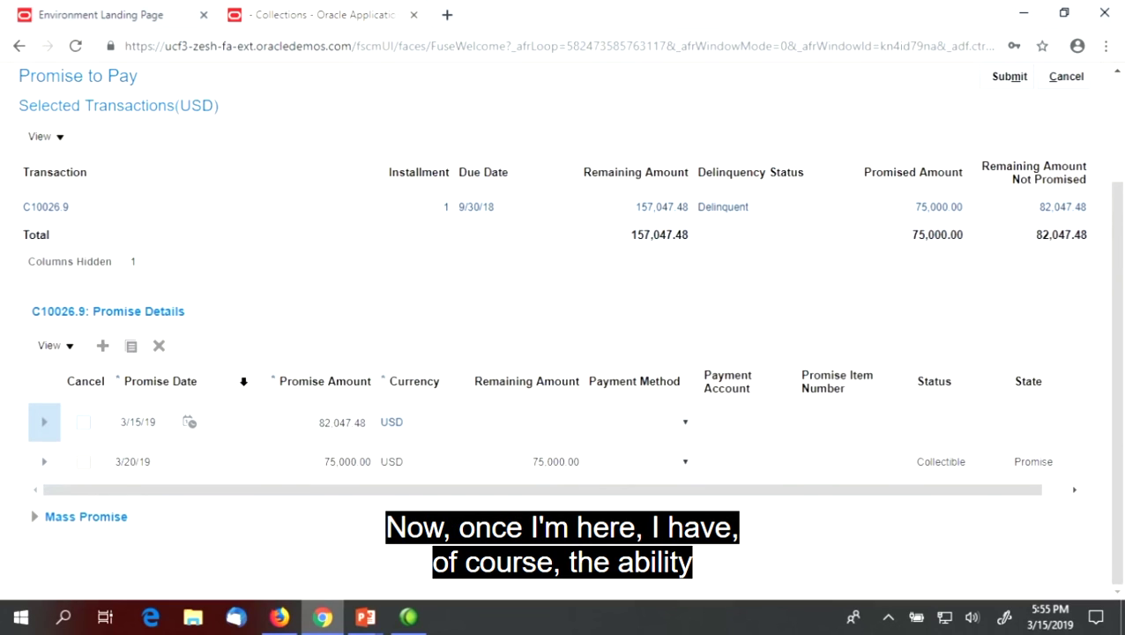
pyautogui.scroll(3, 263, 375)
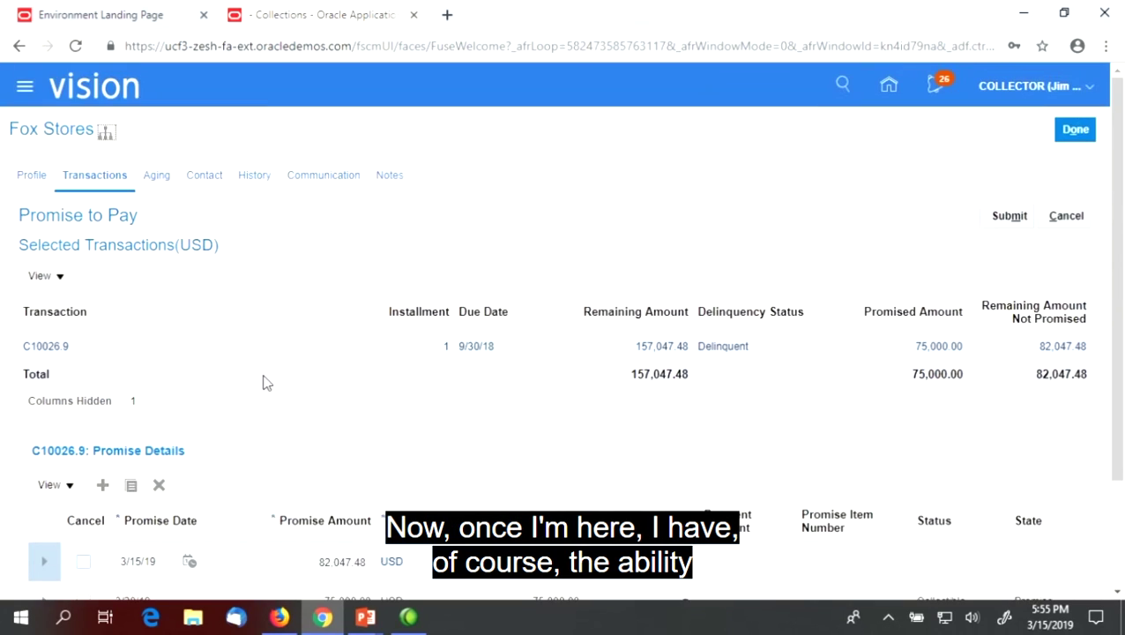
pyautogui.scroll(-2, 260, 385)
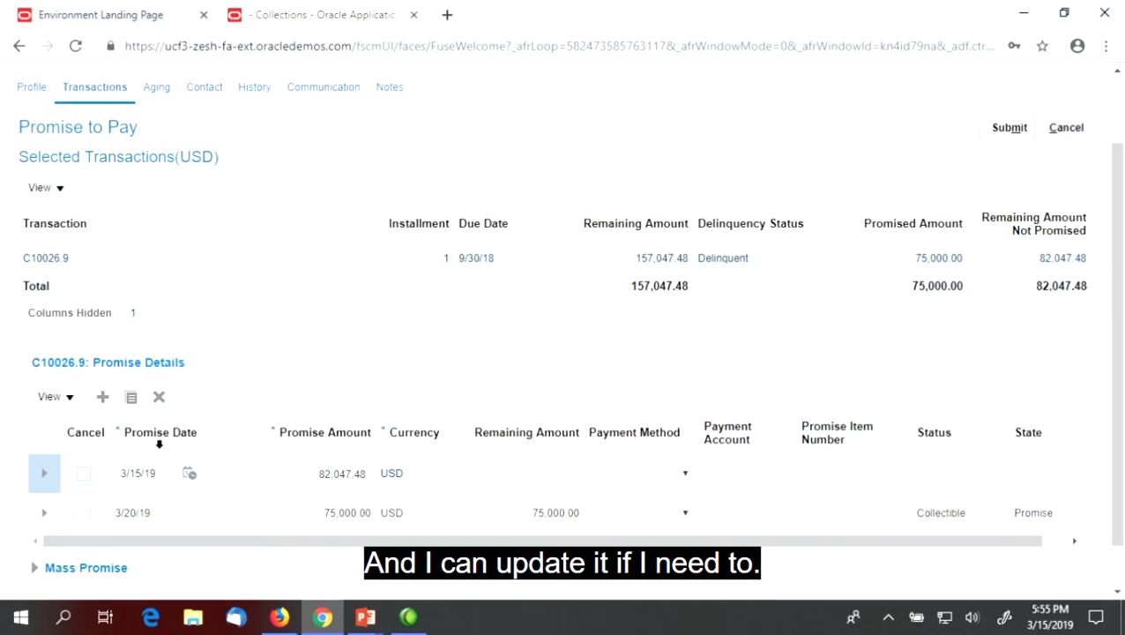
pyautogui.scroll(1, 159, 444)
pyautogui.click(1064, 215)
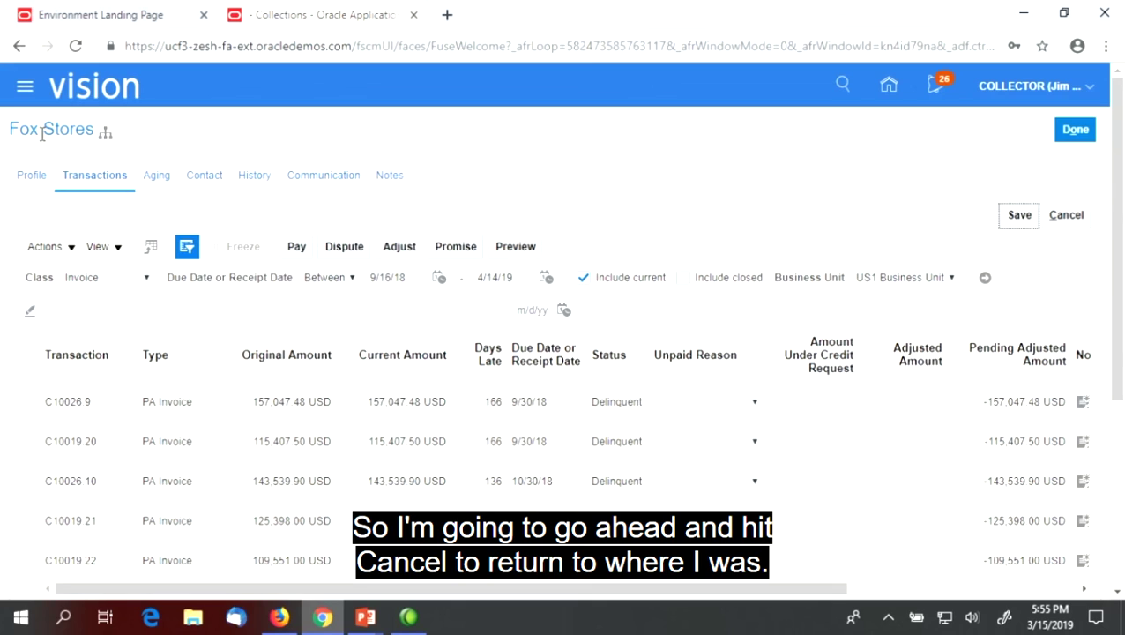
pyautogui.click(1076, 131)
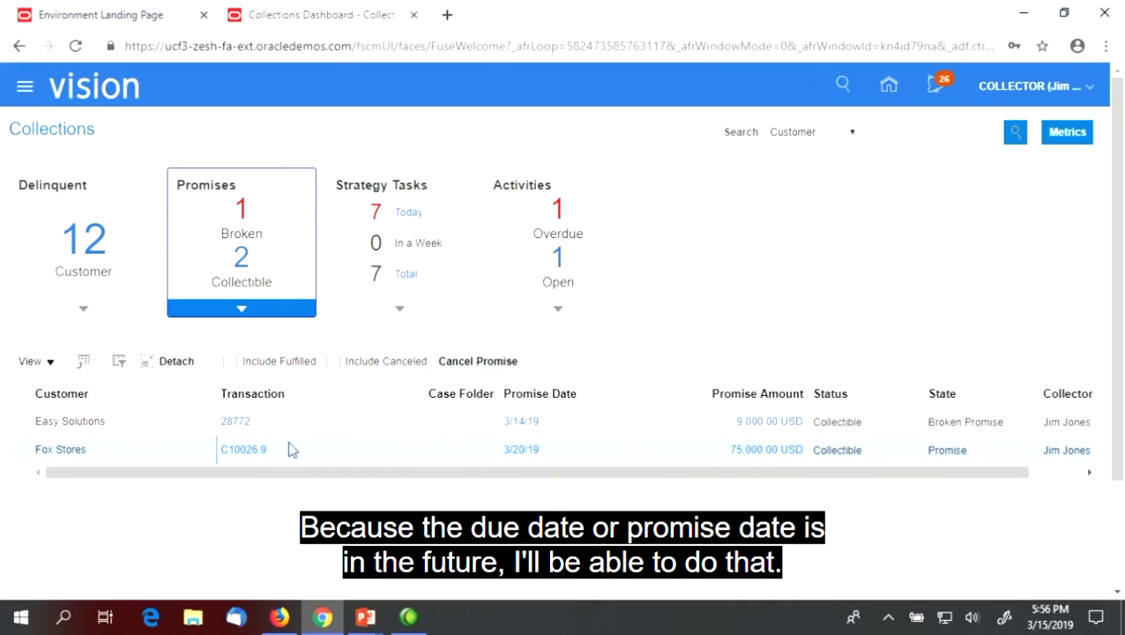
# Step: Cancel the Fox Stores promise of 75,000.00 USD dated 3/20/19 from the promises list
pyautogui.click(441, 450)
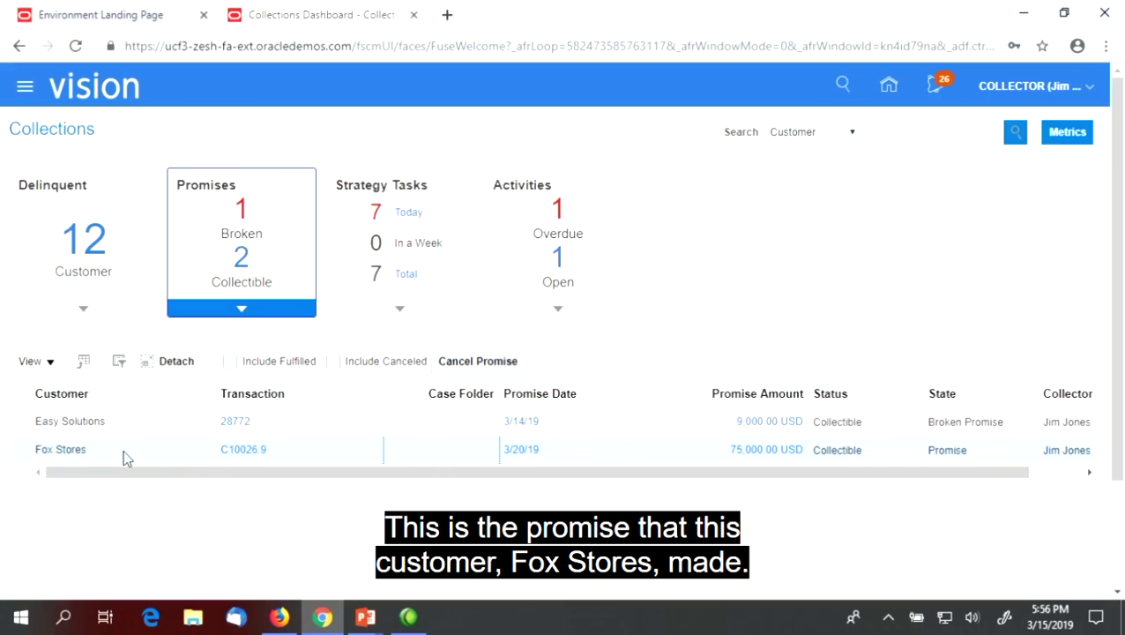
pyautogui.click(486, 365)
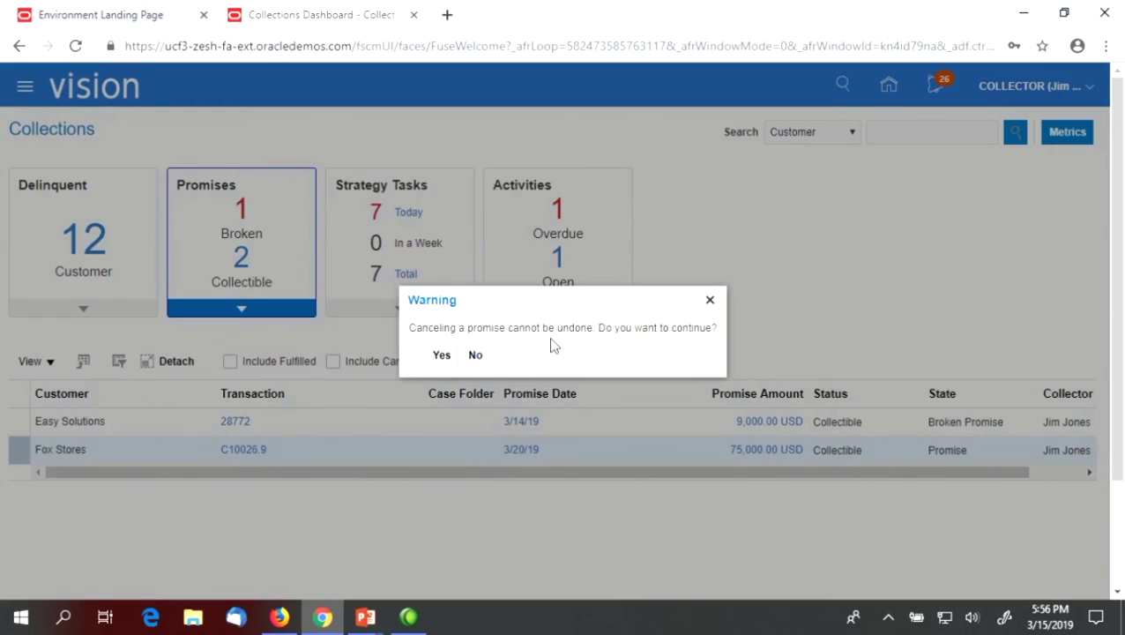
pyautogui.click(441, 355)
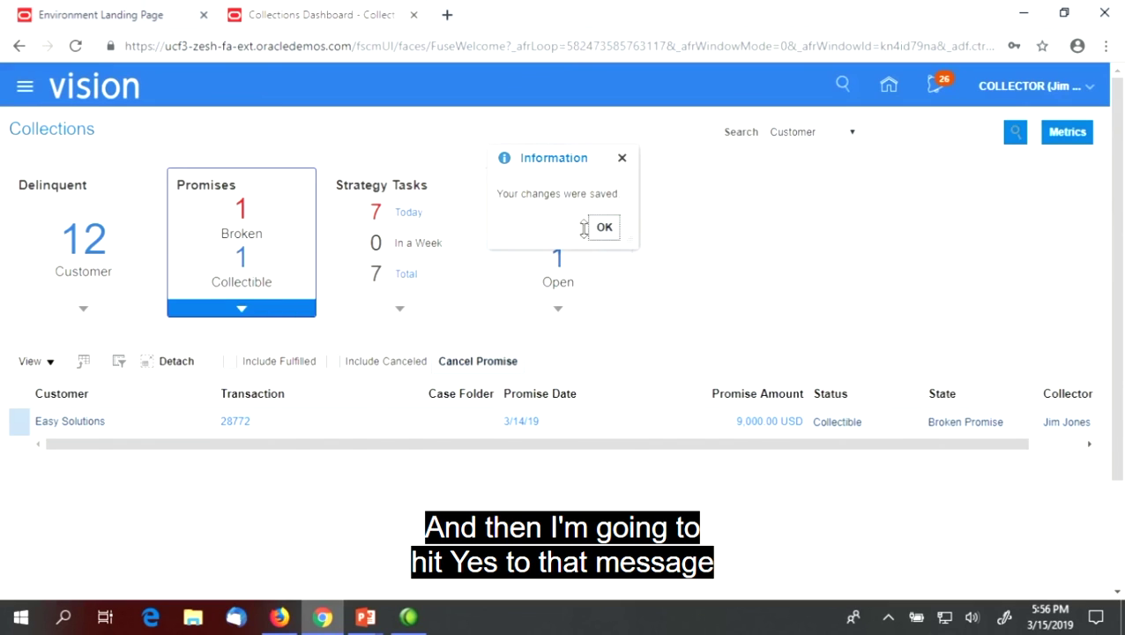
pyautogui.click(602, 231)
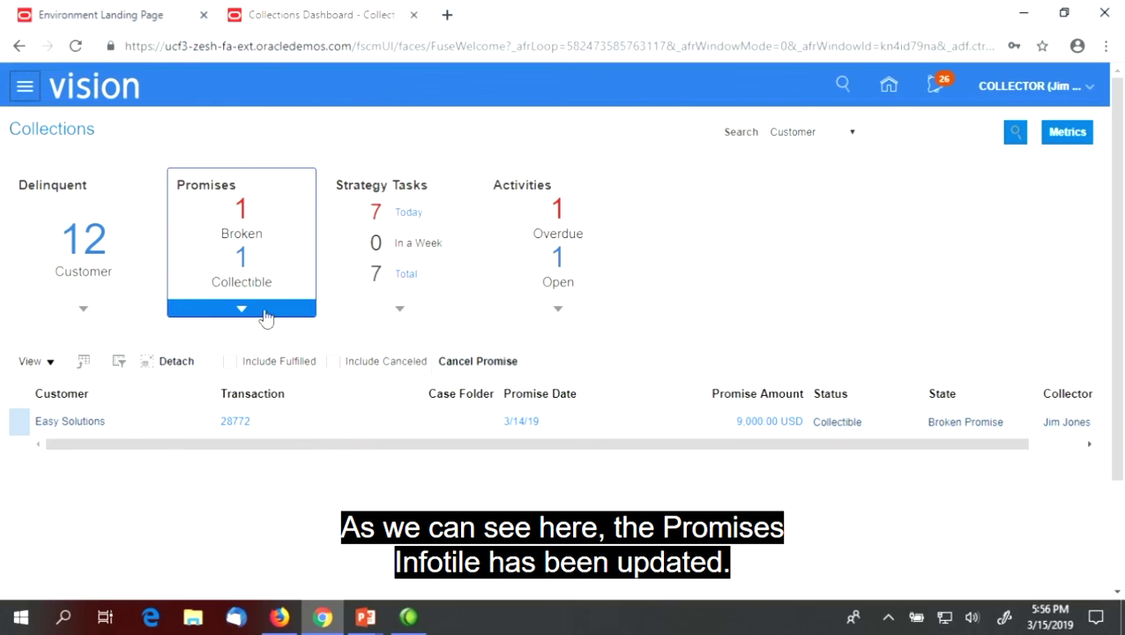
# Step: Switch to the PowerPoint slide show
pyautogui.hotkey('alt', 'Tab')
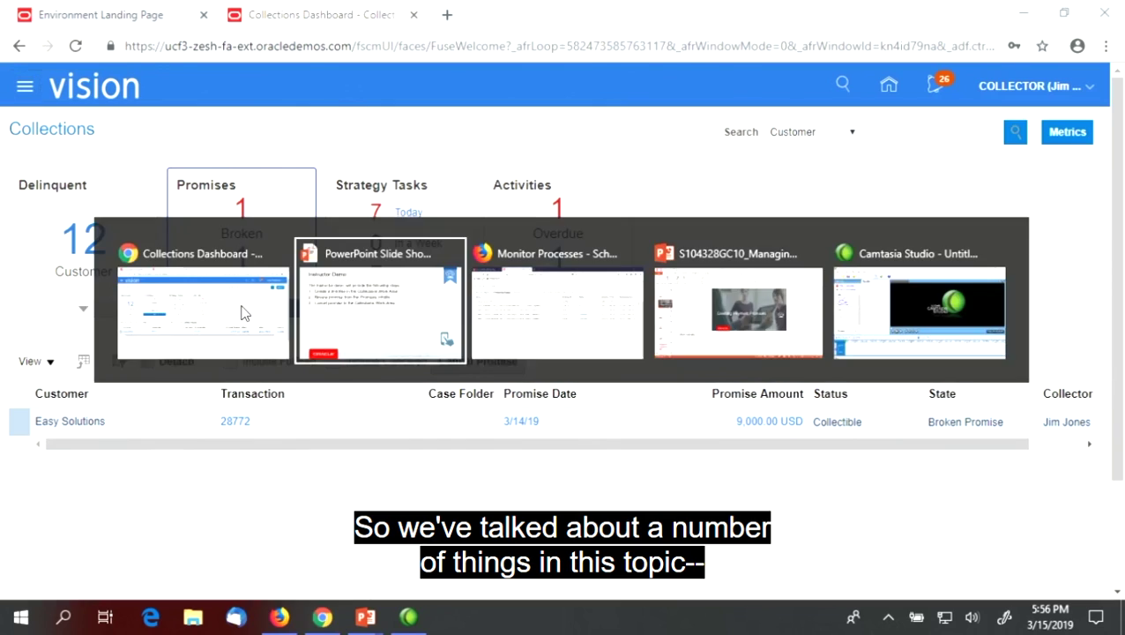